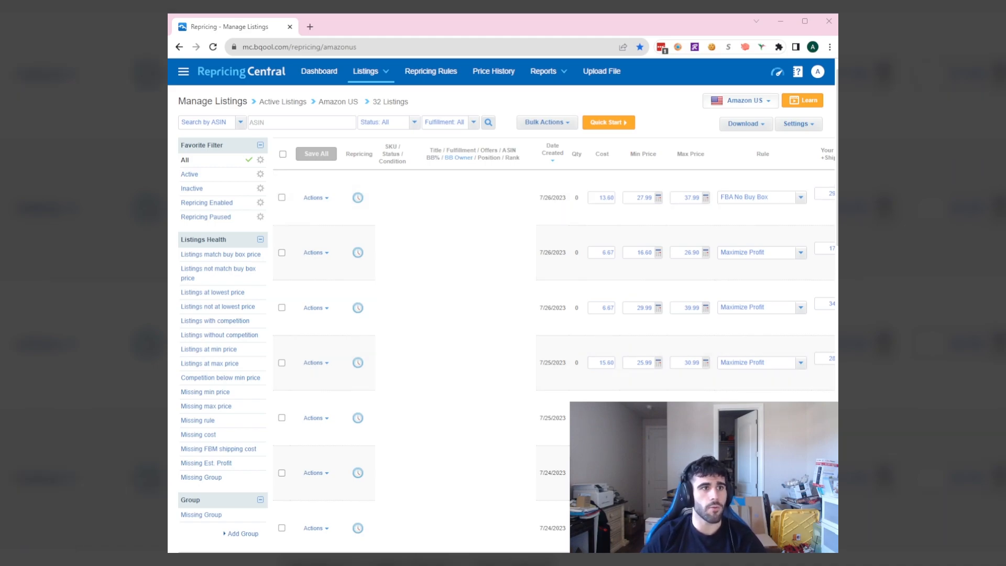
Open the Maximize Profit repricing rule for editing and look at its rule name
left_click(384, 75)
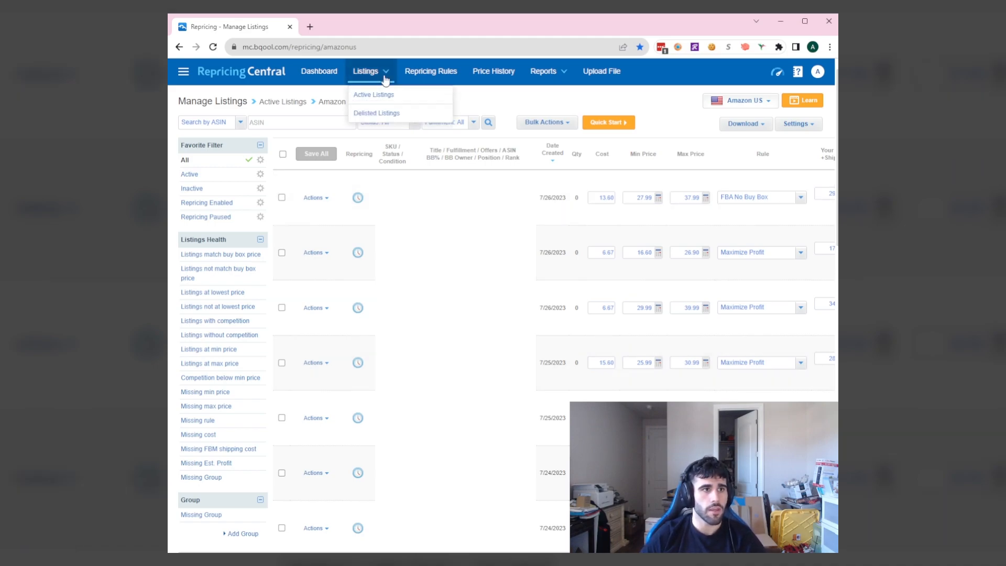
left_click(412, 75)
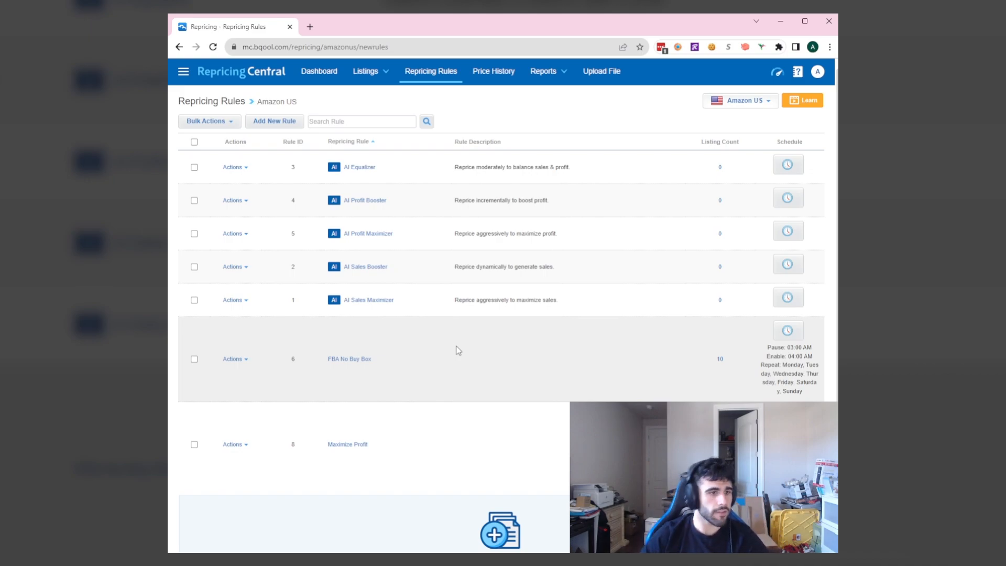
left_click(234, 445)
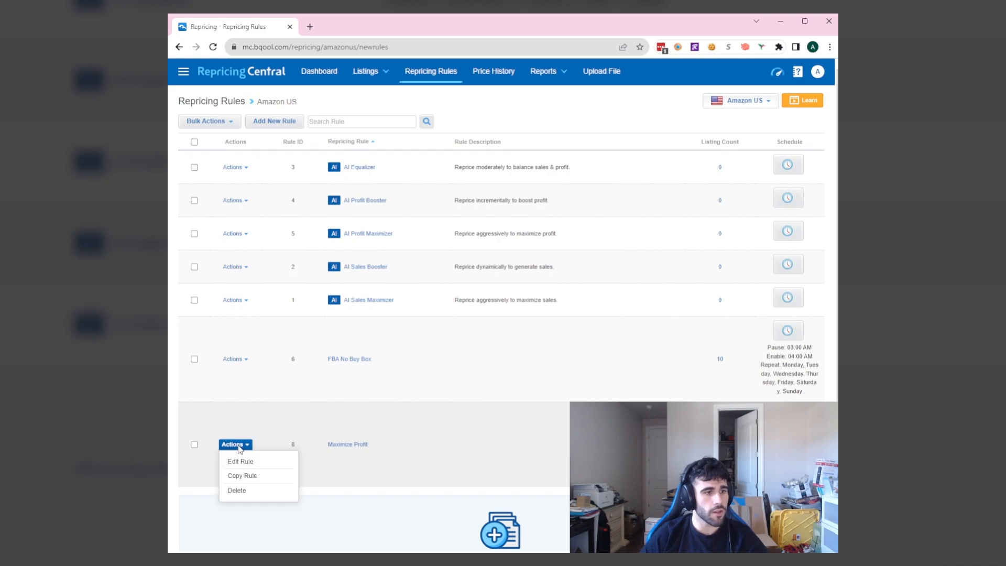
left_click(253, 462)
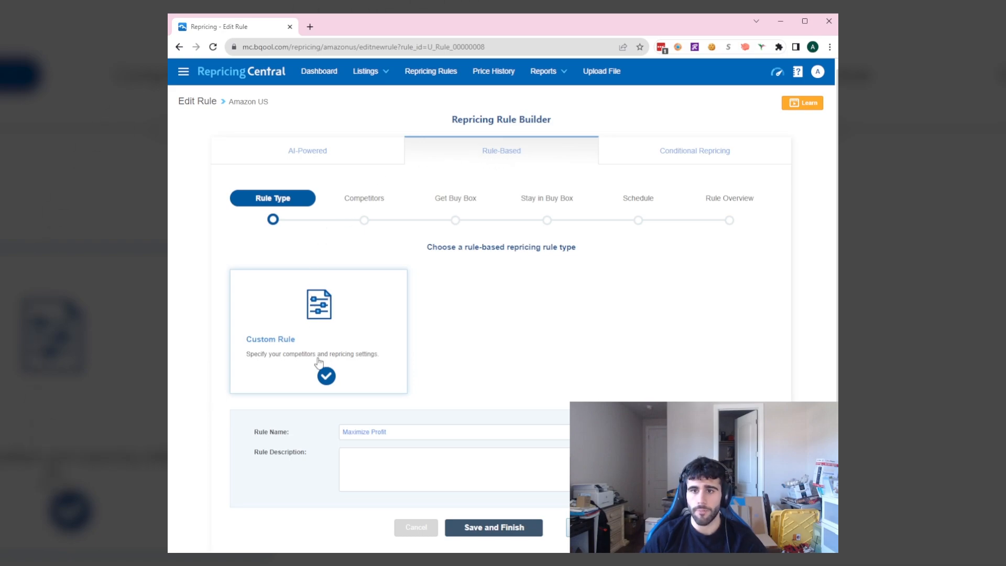
triple_click(426, 432)
left_click(422, 434)
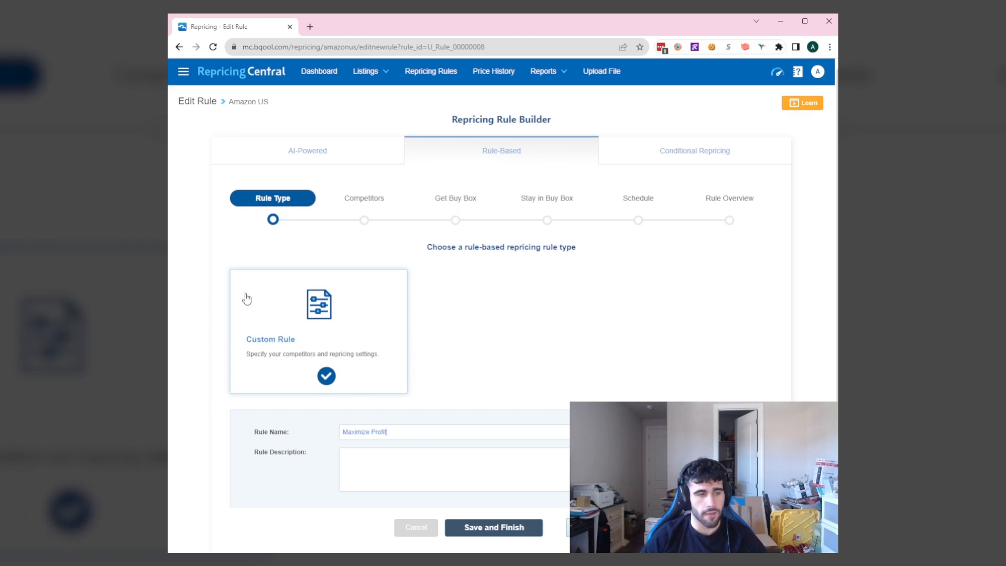
Go to the rule's Competitors settings and select Buy Box Price as the price to compete with
left_click(360, 202)
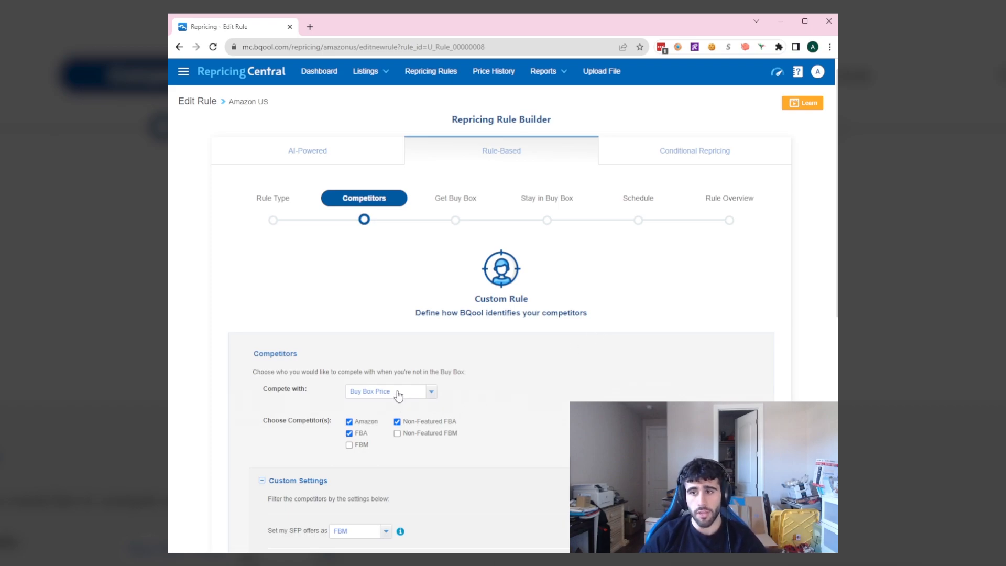
left_click(398, 395)
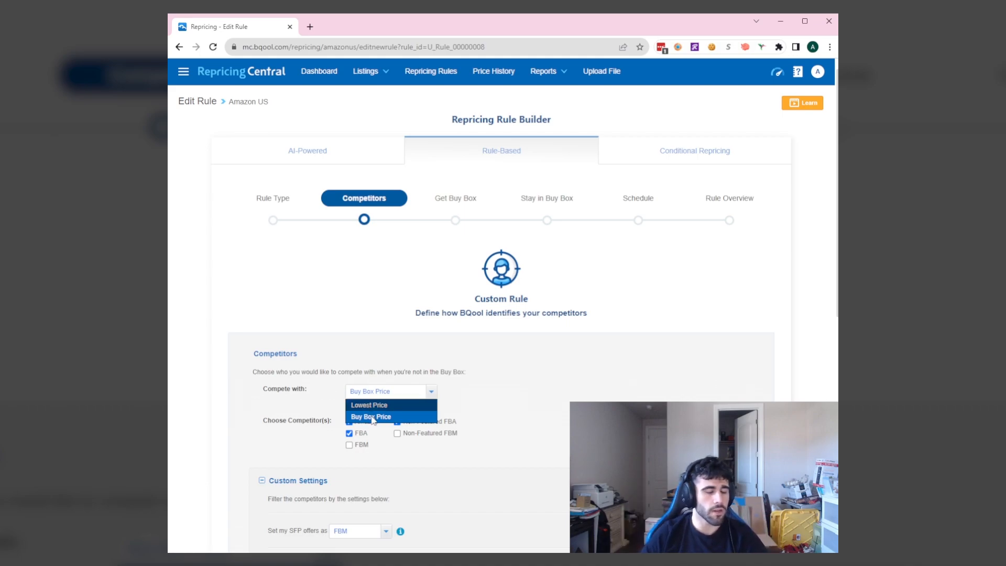
left_click(373, 417)
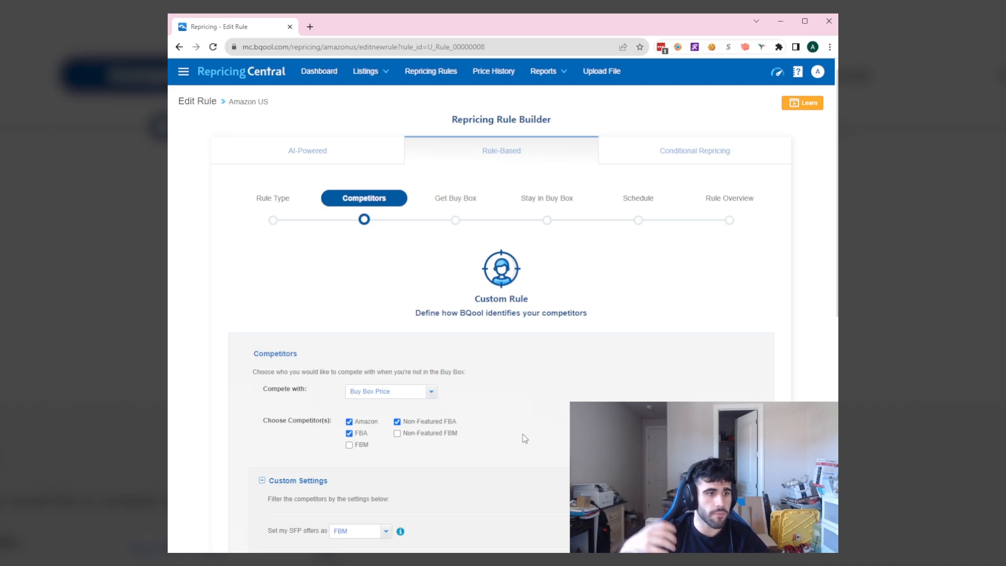
Examine the chosen competitors and the custom seller exclusions, including the feedback rating, feedback count and backordered product filters
scroll(349, 425, "down", 3)
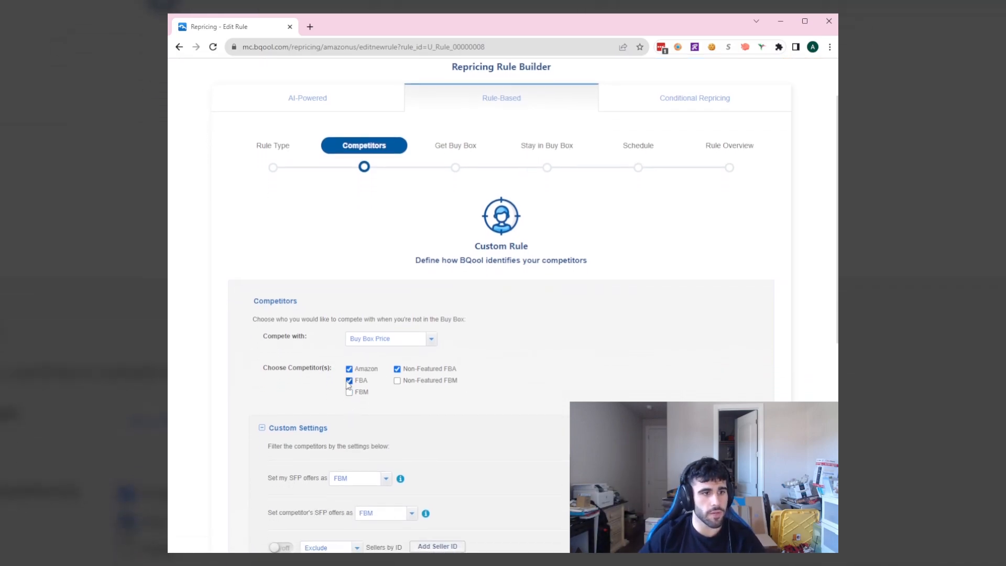
scroll(345, 382, "down", 1)
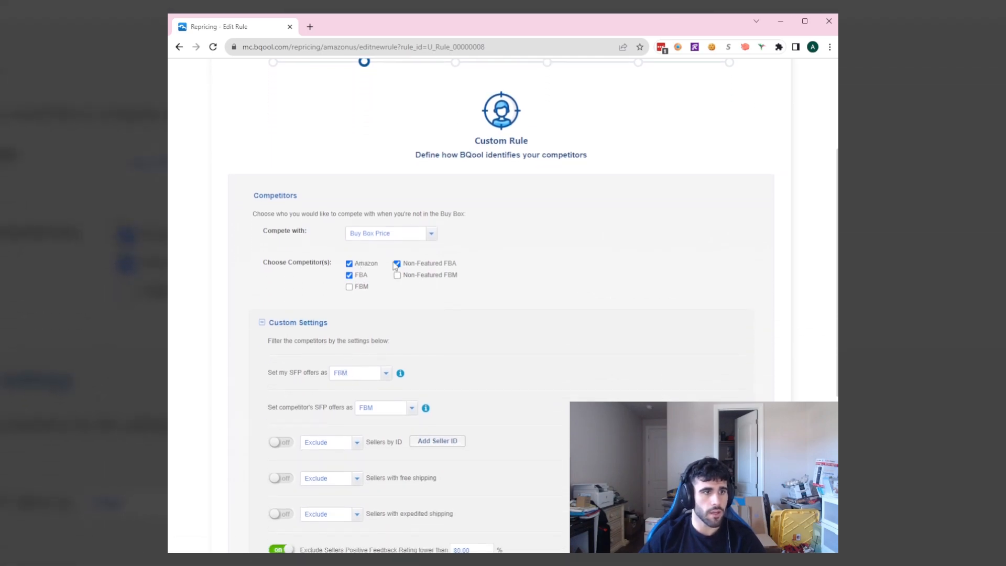
scroll(483, 349, "down", 3)
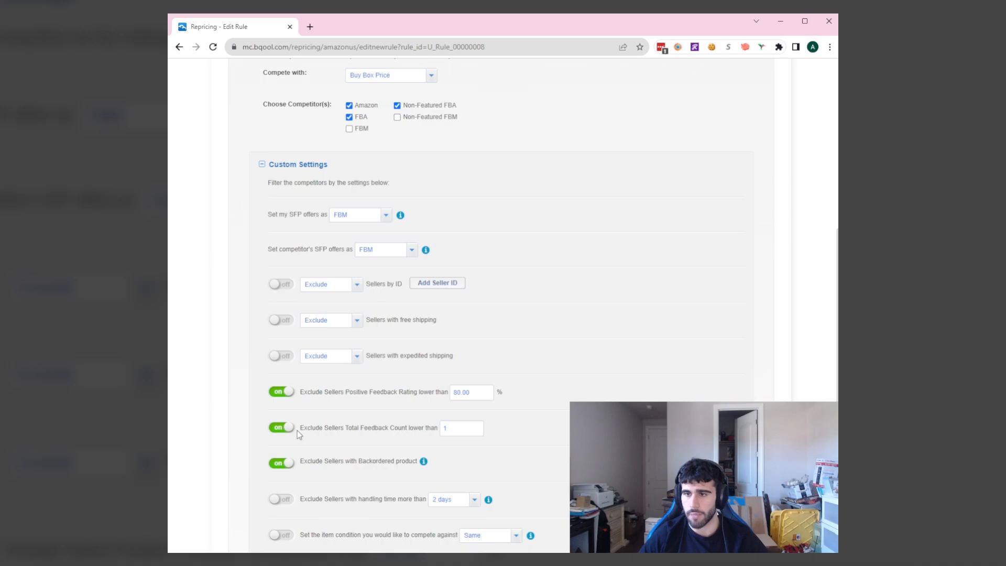
left_click_drag(294, 429, 454, 424)
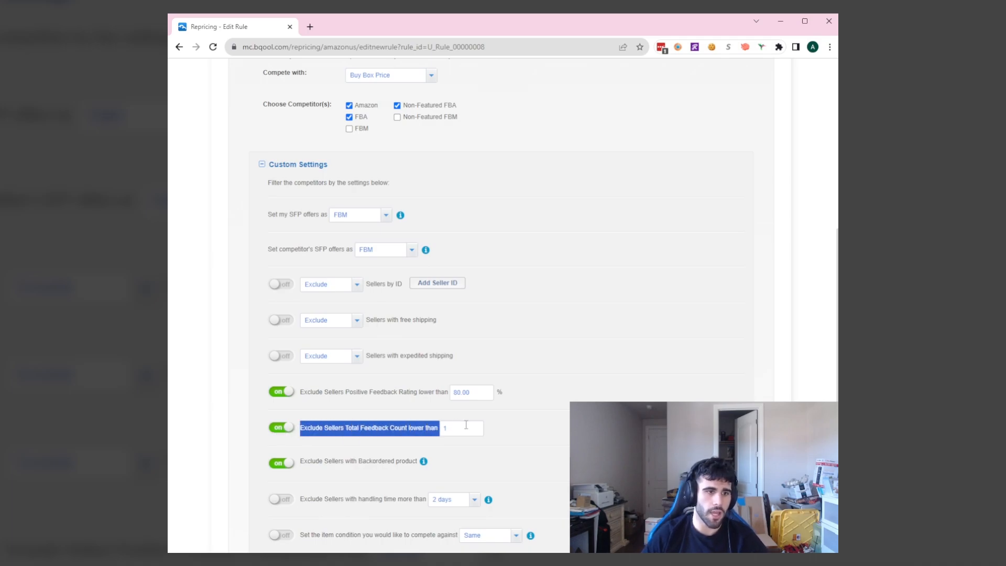
left_click(543, 440)
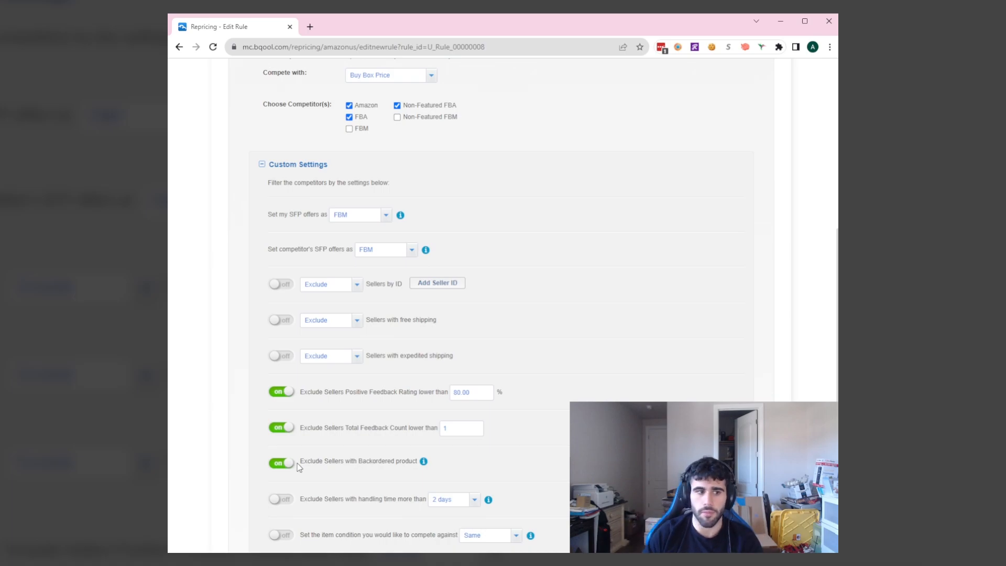
scroll(372, 412, "down", 1)
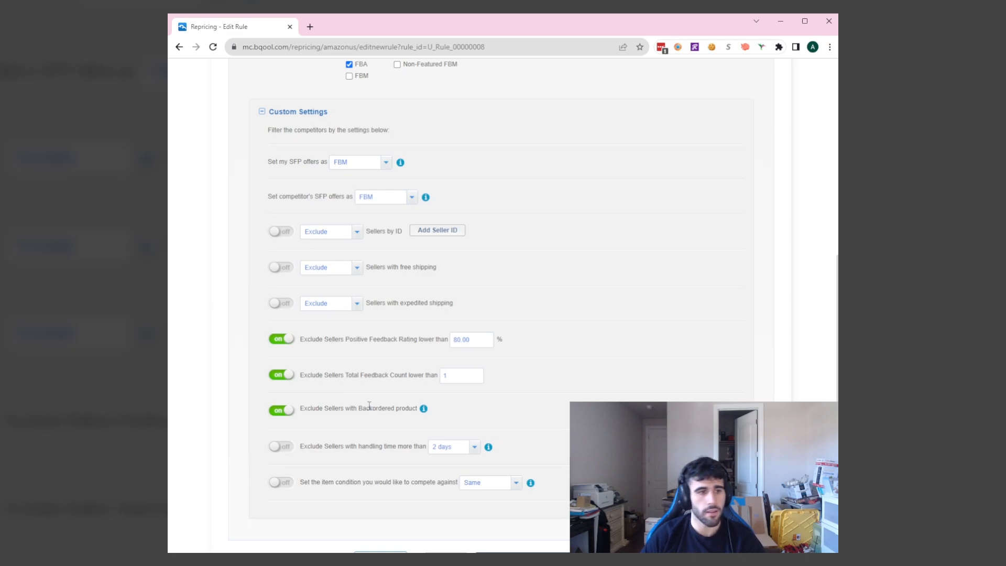
Examine the Get Buy Box price adjustment used when the Buy Box winner is above the min price
scroll(373, 409, "down", 1)
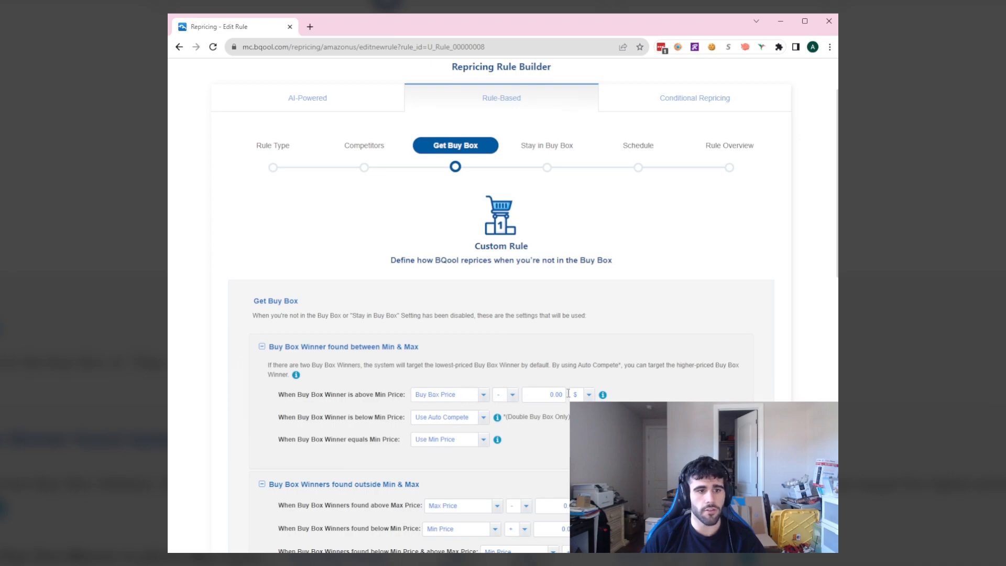
left_click(535, 395)
left_click(583, 413)
left_click_drag(532, 393, 580, 409)
left_click(582, 413)
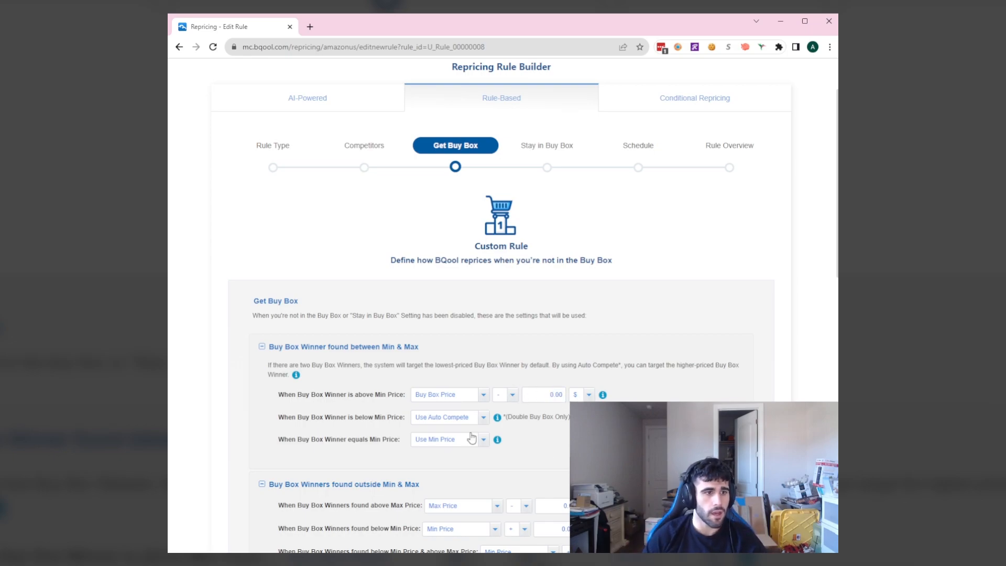
Review the remaining Get Buy Box settings, from winners outside min and max through suppressed Buy Box, safety net and advanced settings
scroll(465, 416, "down", 1)
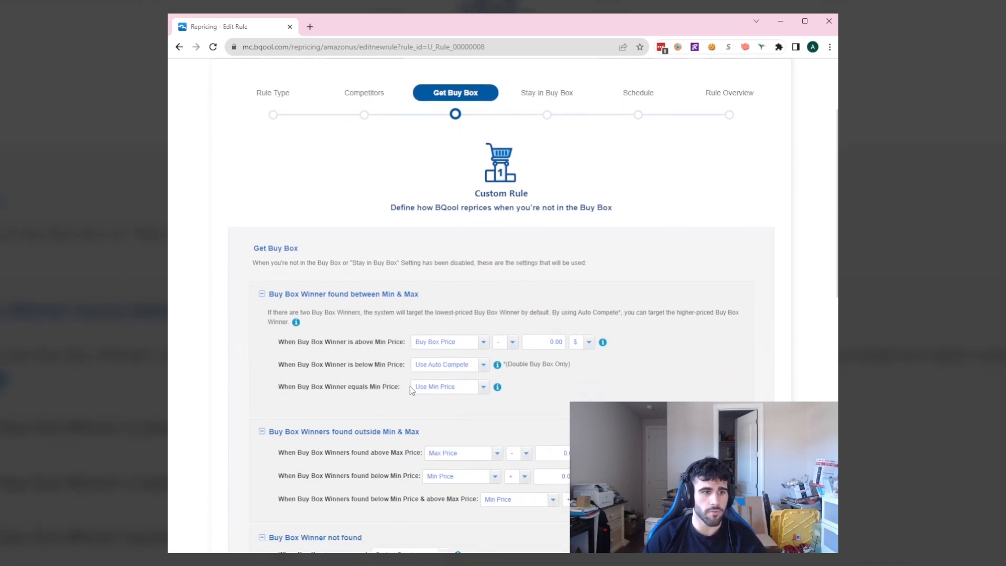
scroll(524, 387, "down", 1)
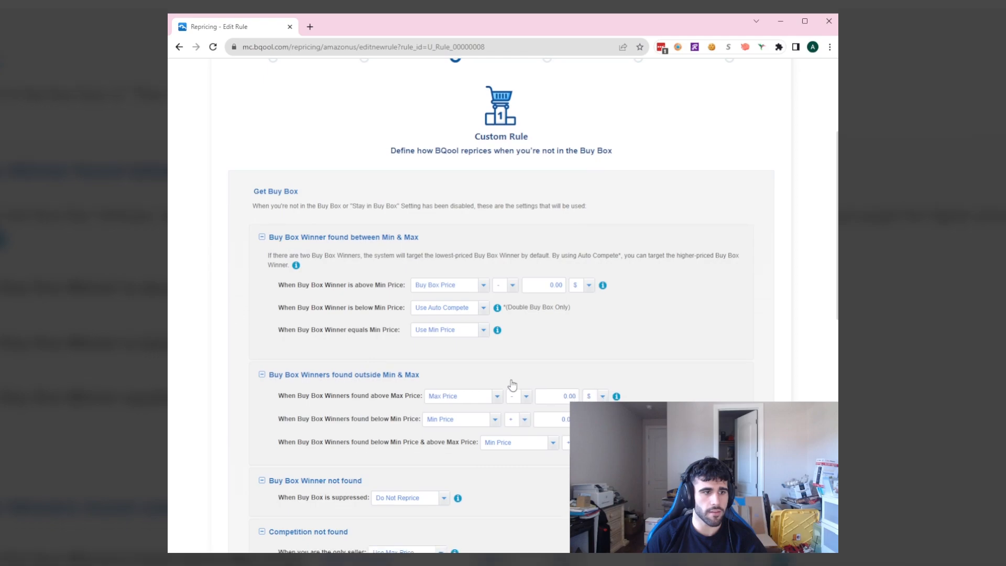
scroll(512, 385, "down", 2)
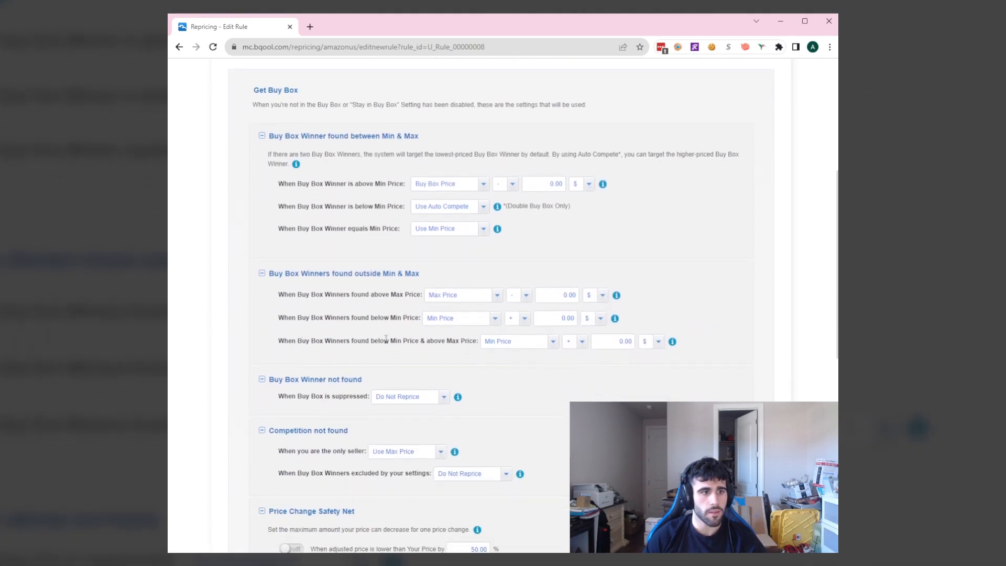
scroll(472, 336, "down", 2)
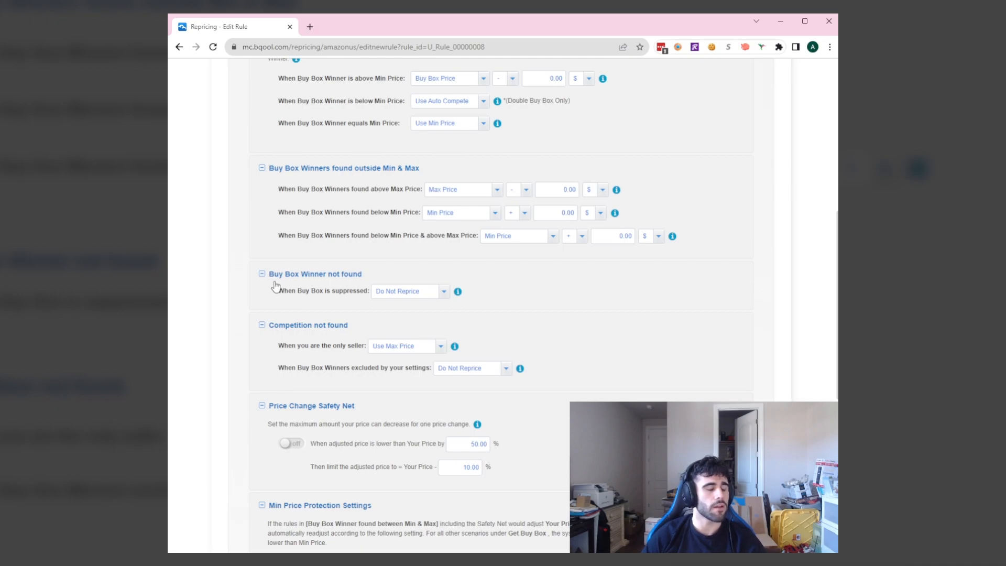
scroll(275, 287, "down", 2)
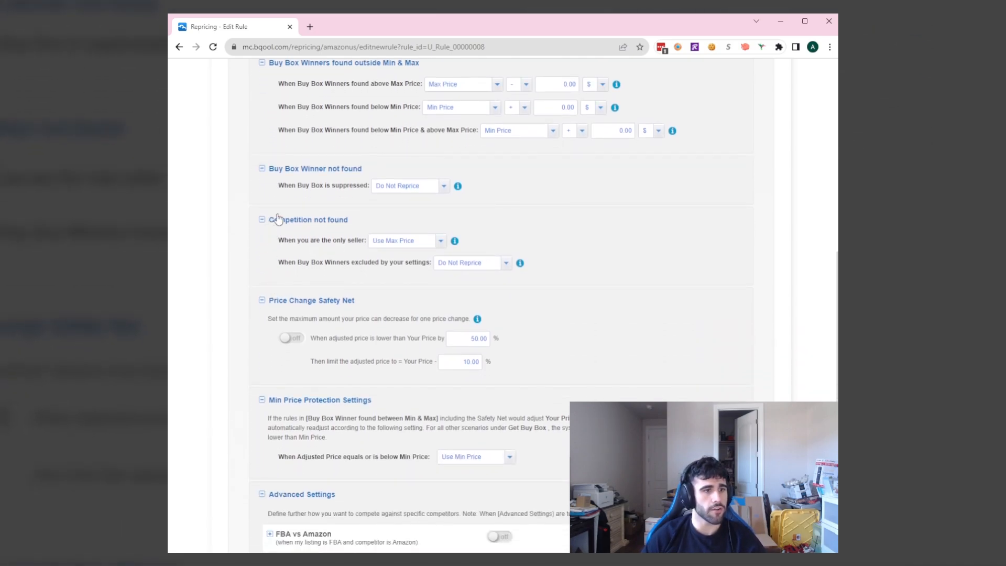
scroll(302, 297, "down", 4)
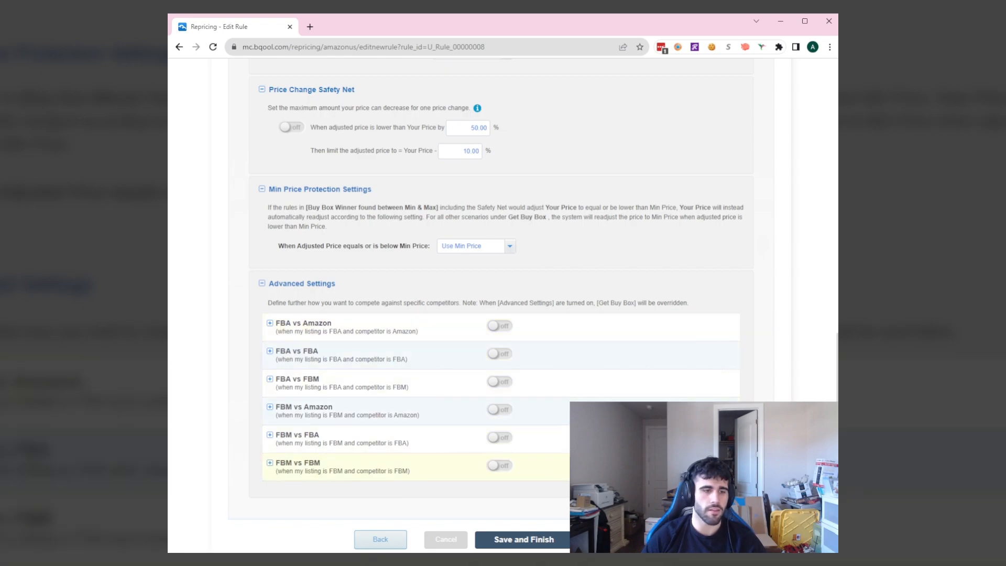
scroll(247, 360, "up", 8)
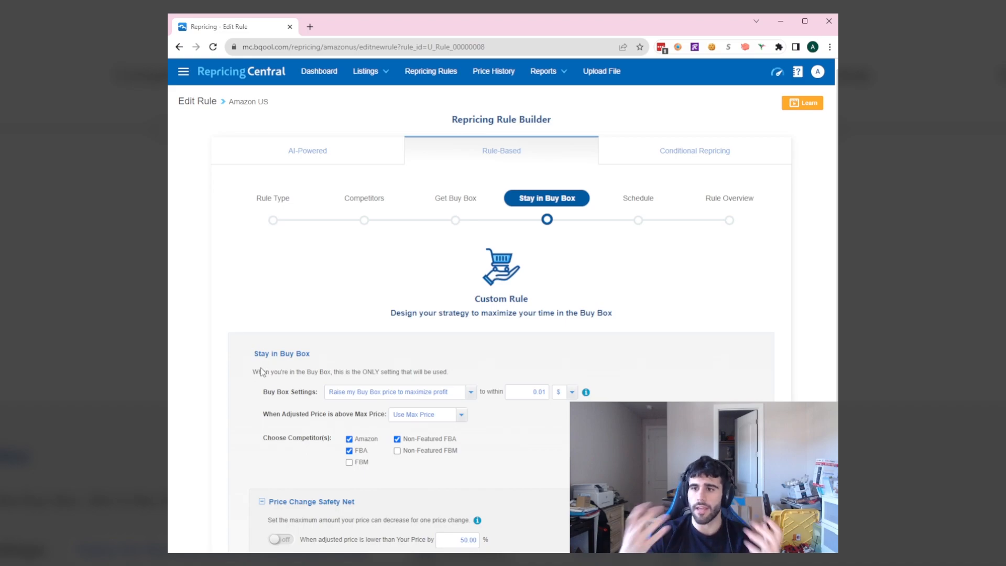
Examine the Stay in Buy Box settings: the max price handling, the chosen competitors and the price change safety net
scroll(276, 383, "down", 1)
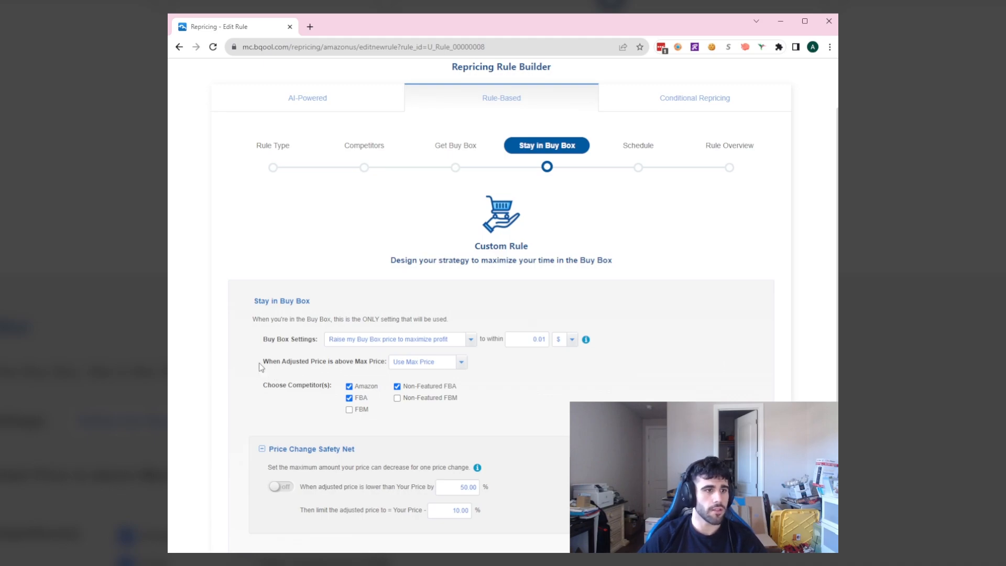
left_click(423, 364)
left_click(422, 365)
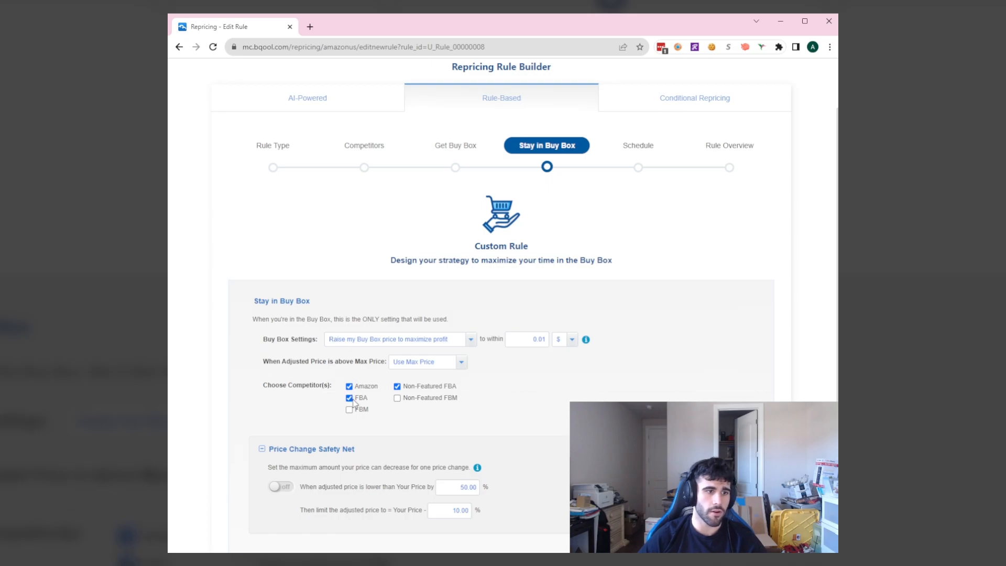
scroll(591, 397, "down", 2)
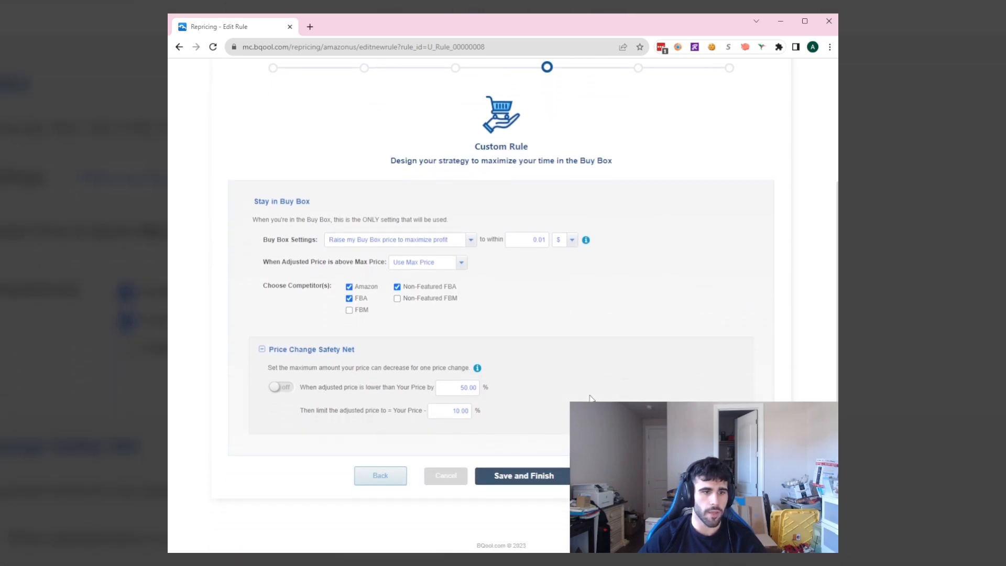
Review the rule's Schedule and Rule Overview, and return to the repricing rules list without saving
left_click(621, 476)
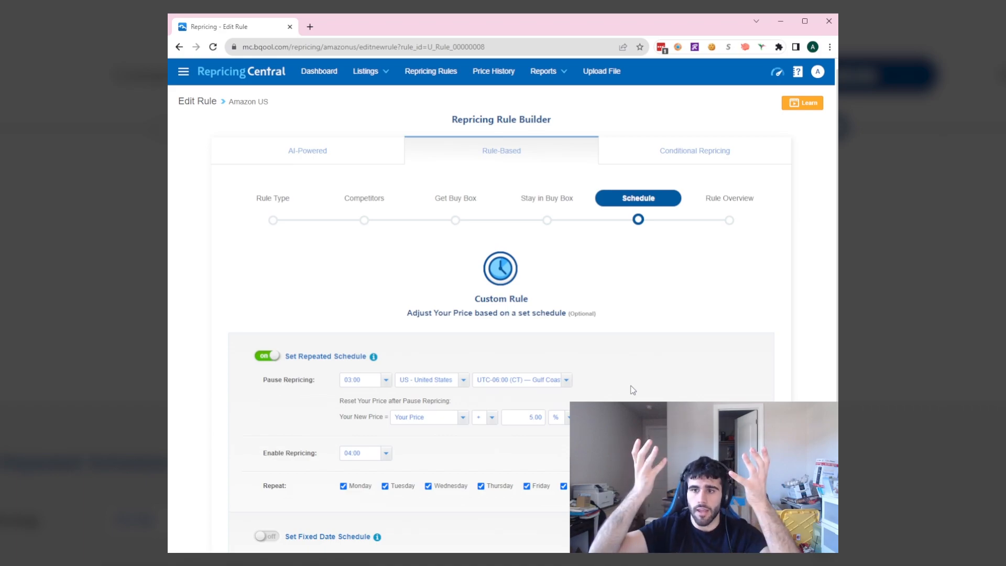
scroll(632, 390, "down", 1)
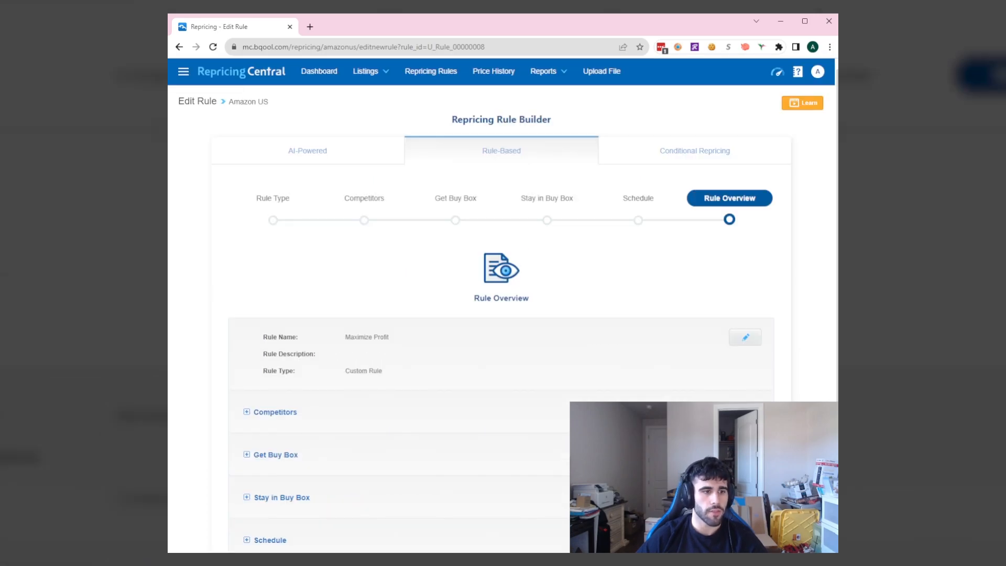
scroll(502, 335, "down", 3)
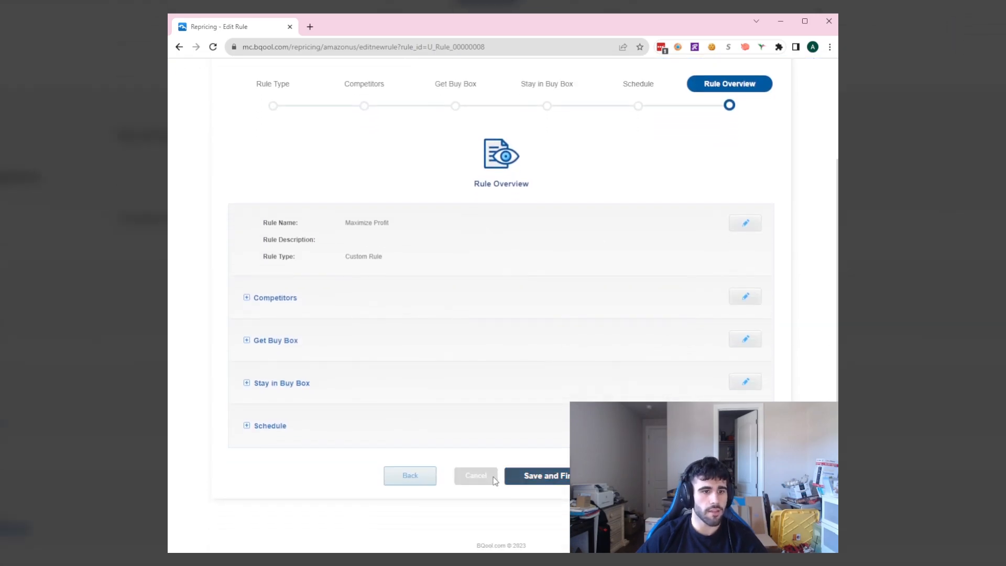
scroll(441, 451, "up", 3)
left_click(412, 77)
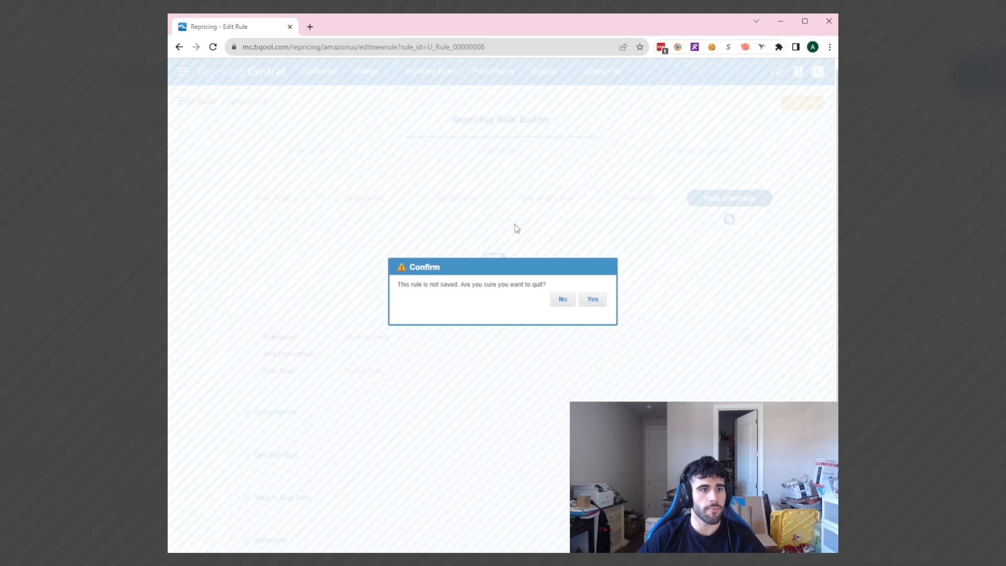
left_click(586, 302)
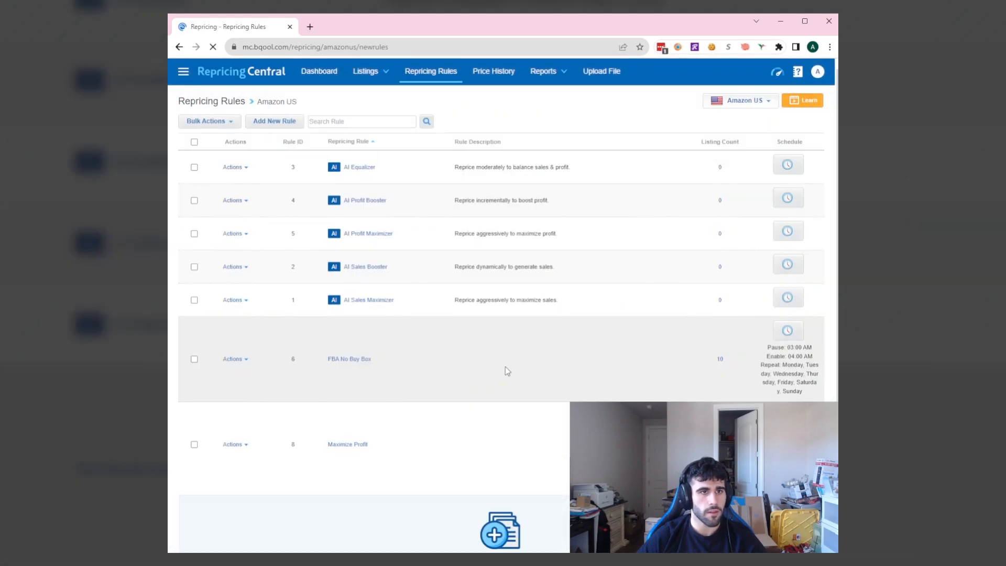
Open the FBA No Buy Box rule for editing and proceed to its Competitors settings
left_click(237, 361)
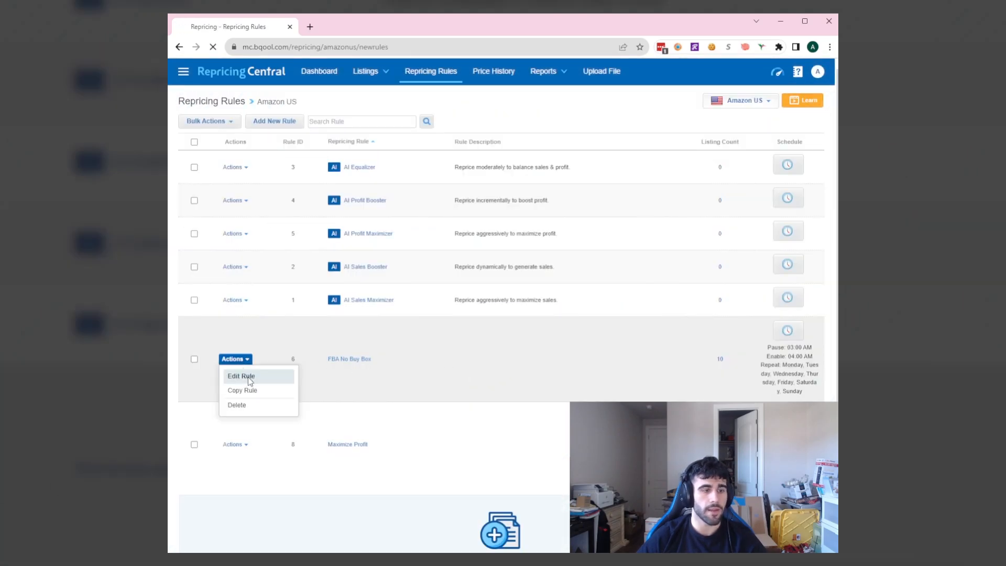
left_click(247, 377)
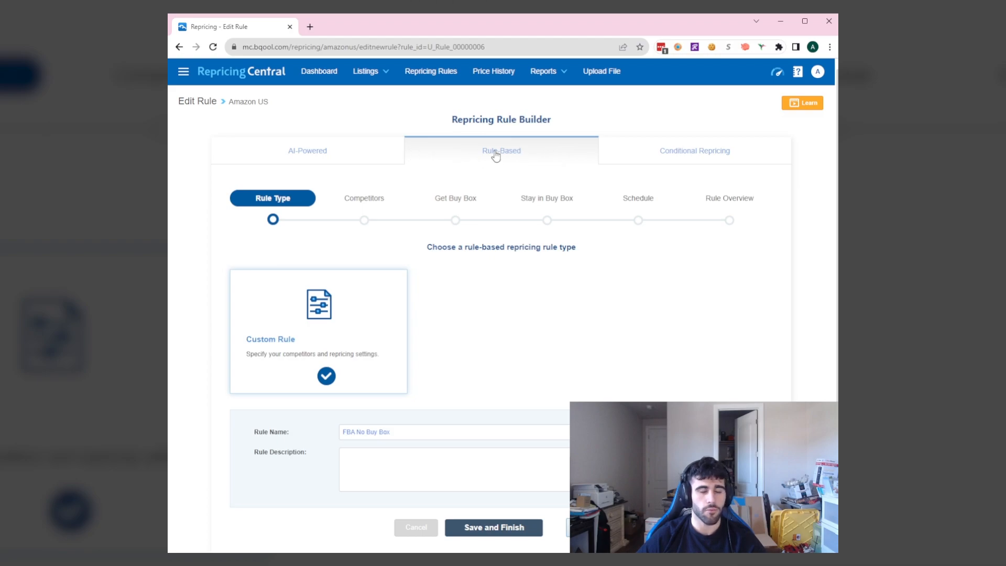
triple_click(391, 432)
left_click(467, 428)
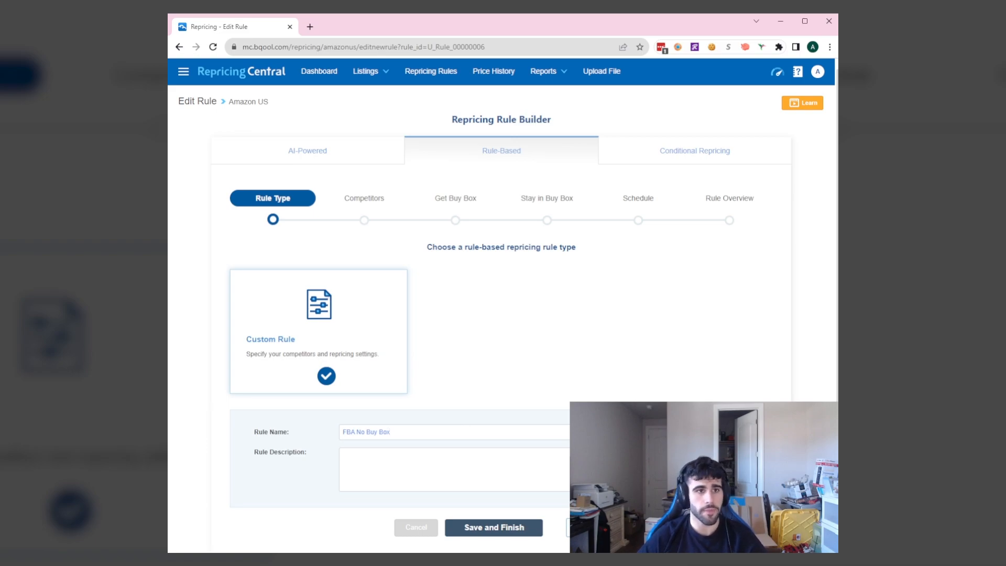
left_click(586, 527)
scroll(469, 470, "down", 1)
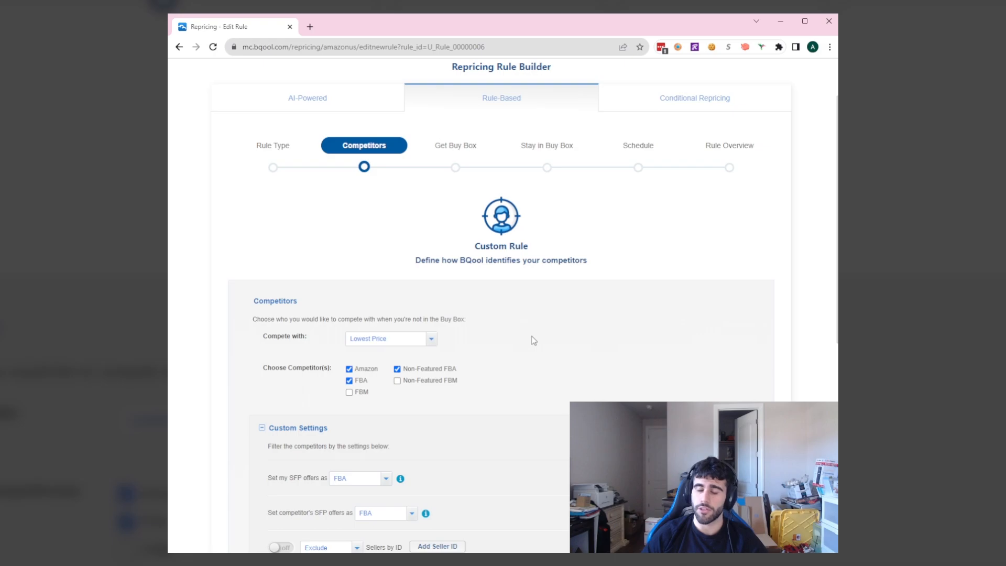
Review the Competitors custom settings, including the feedback rating, feedback count and backordered product exclusions, and continue to Get Buy Box
scroll(519, 340, "down", 5)
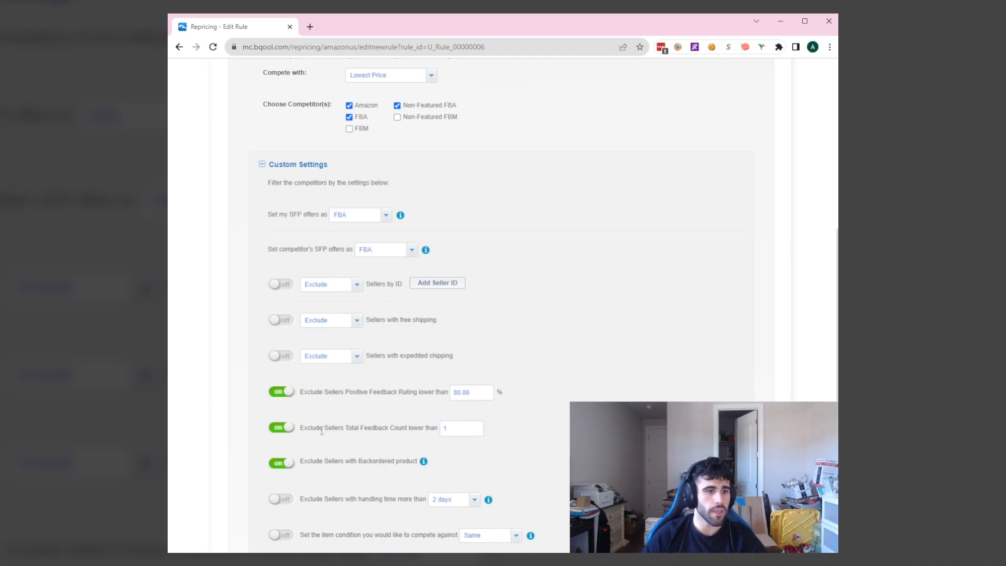
double_click(461, 392)
double_click(445, 428)
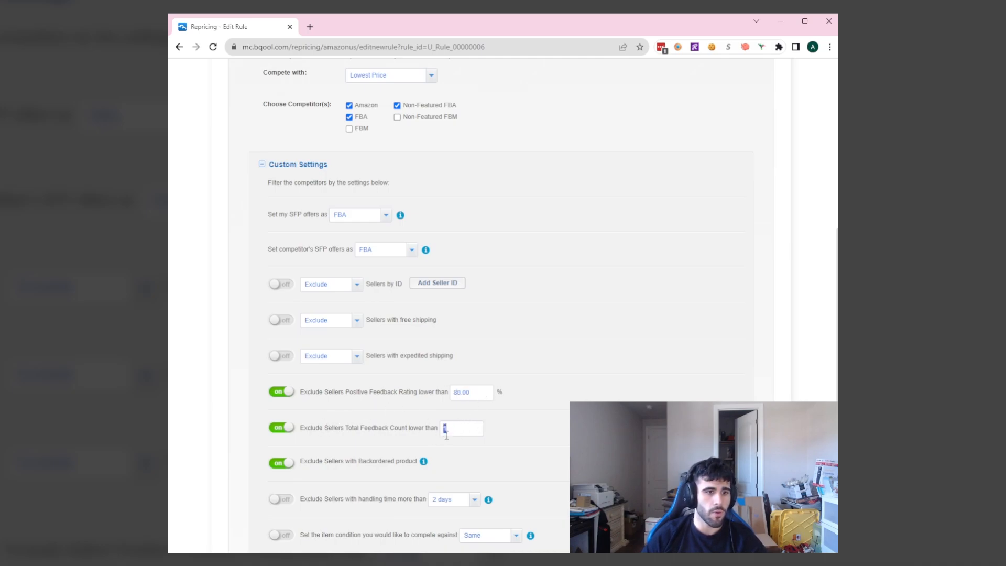
scroll(488, 448, "down", 1)
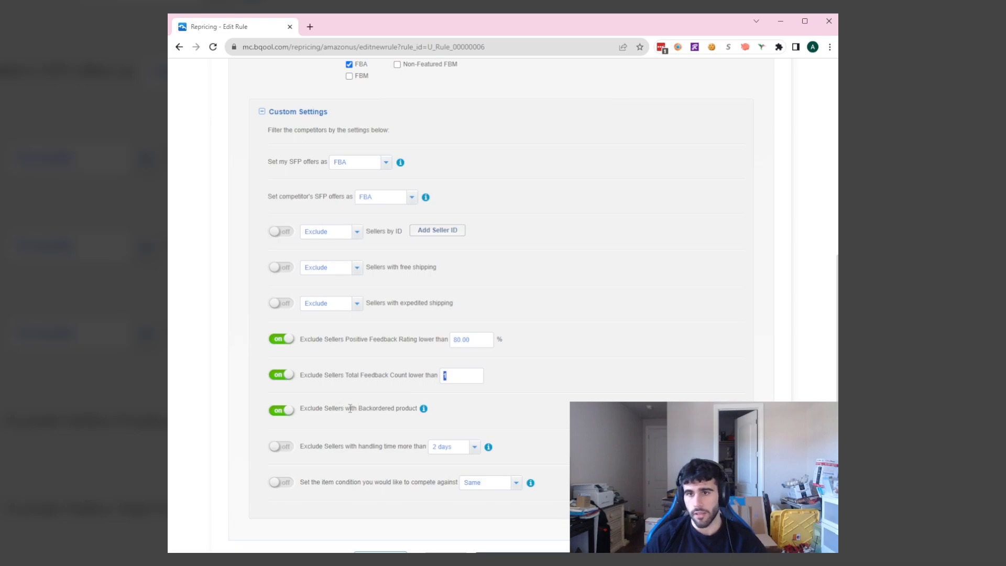
scroll(513, 409, "down", 2)
left_click(622, 477)
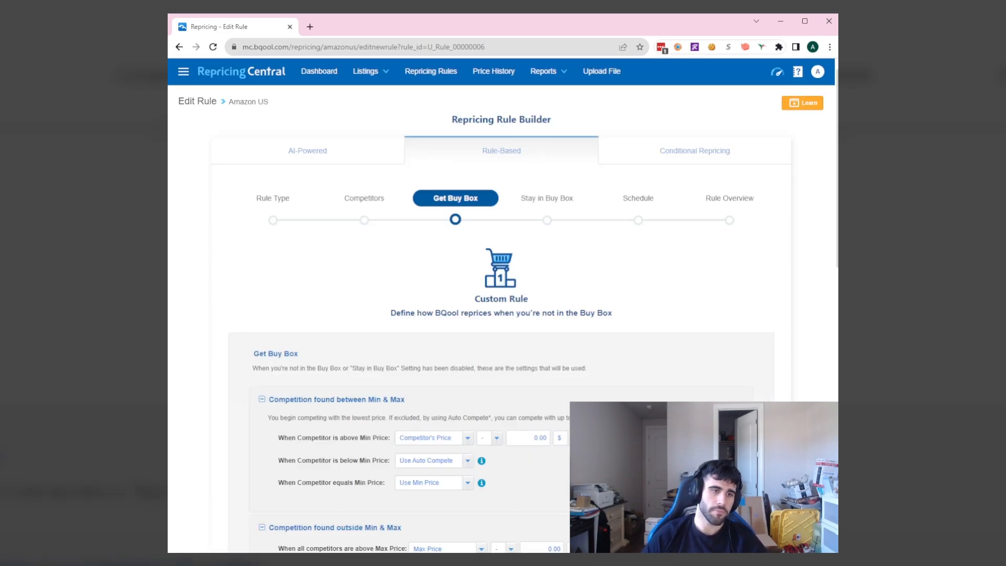
Examine the Get Buy Box settings for competition found between and outside the min and max prices
scroll(336, 337, "down", 2)
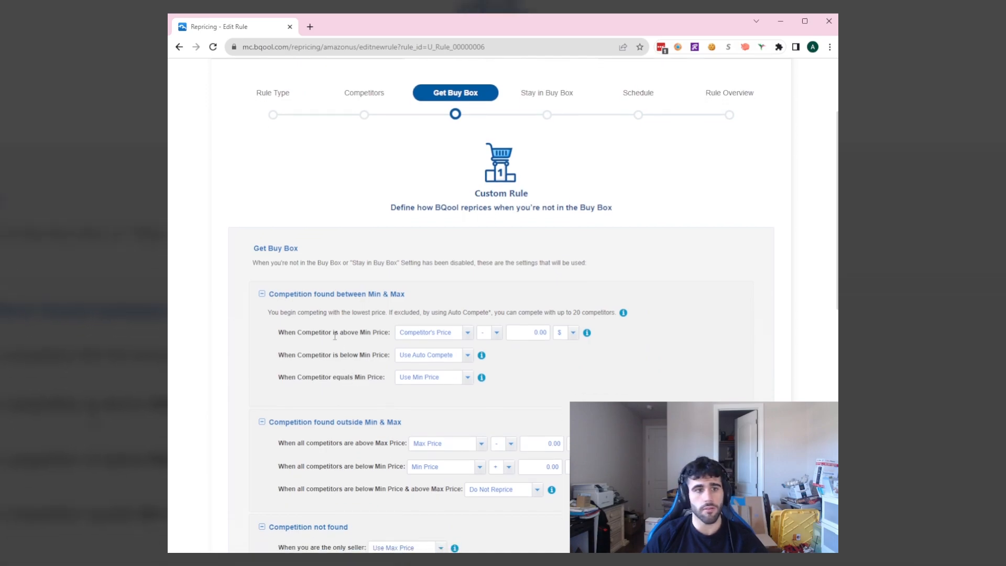
scroll(524, 341, "down", 1)
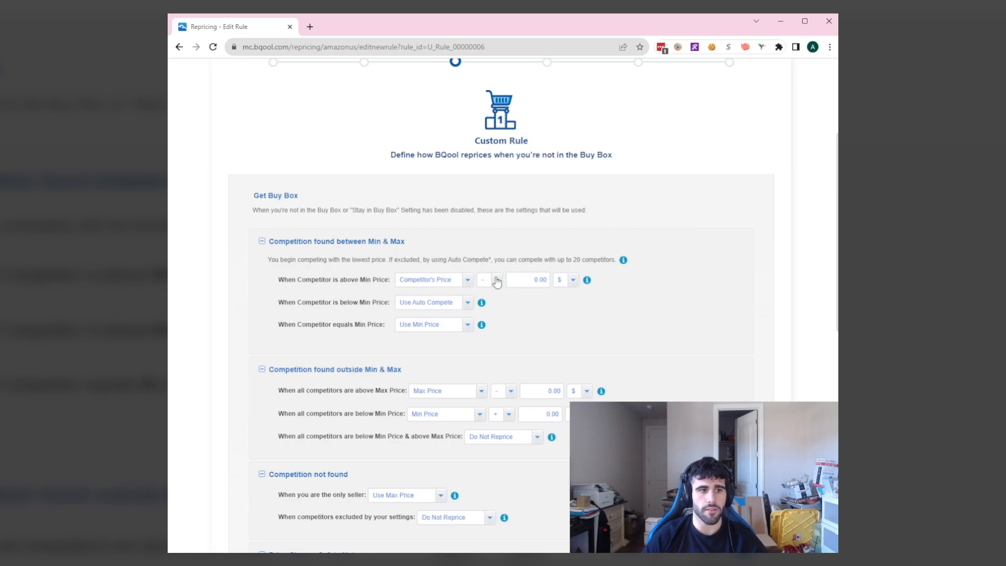
scroll(534, 286, "up", 1)
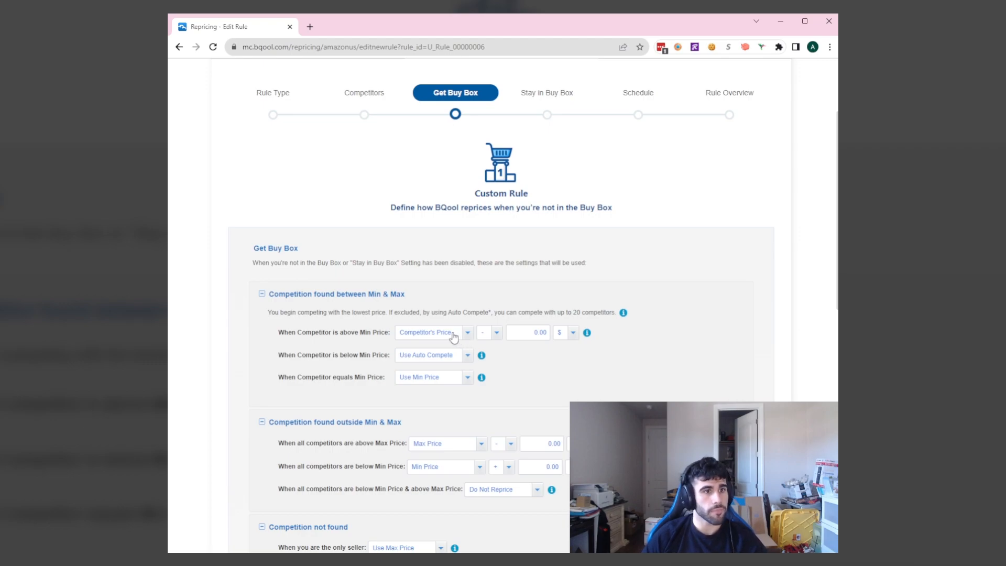
scroll(454, 338, "down", 1)
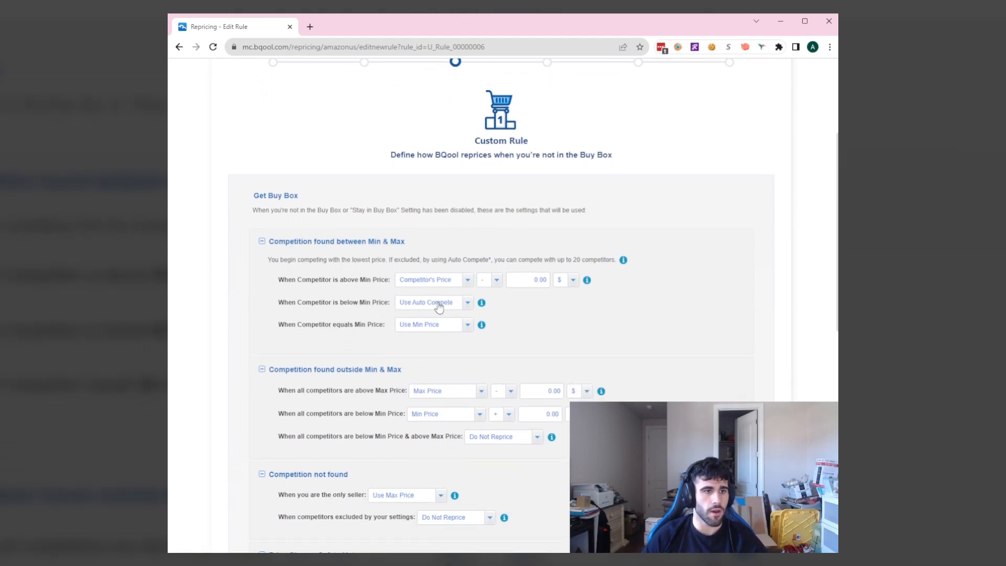
scroll(524, 353, "down", 1)
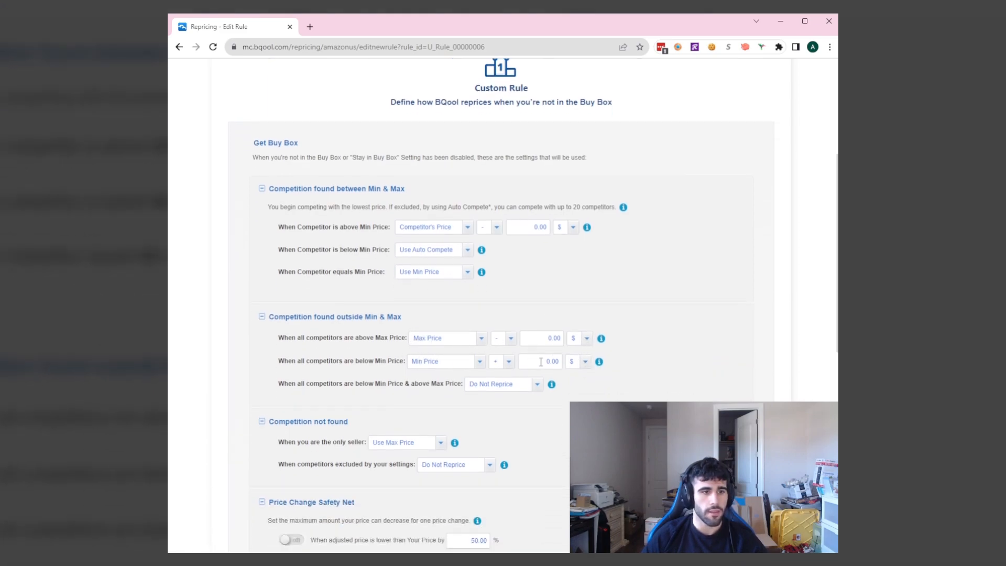
Expand the FBA vs Amazon advanced settings to inspect how the rule competes with Amazon, and continue to Stay in Buy Box
scroll(522, 390, "down", 8)
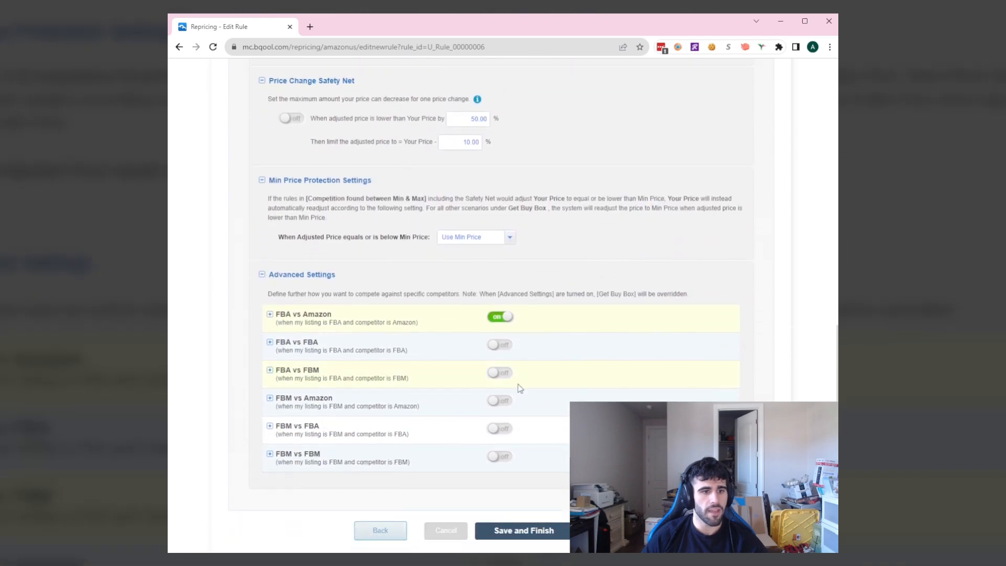
left_click(282, 322)
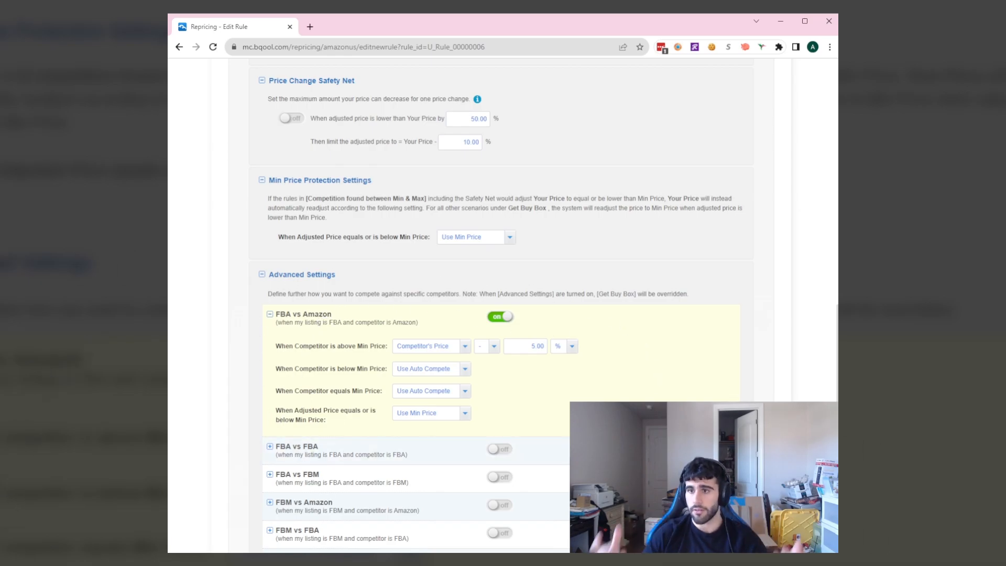
scroll(502, 315, "down", 4)
left_click(618, 476)
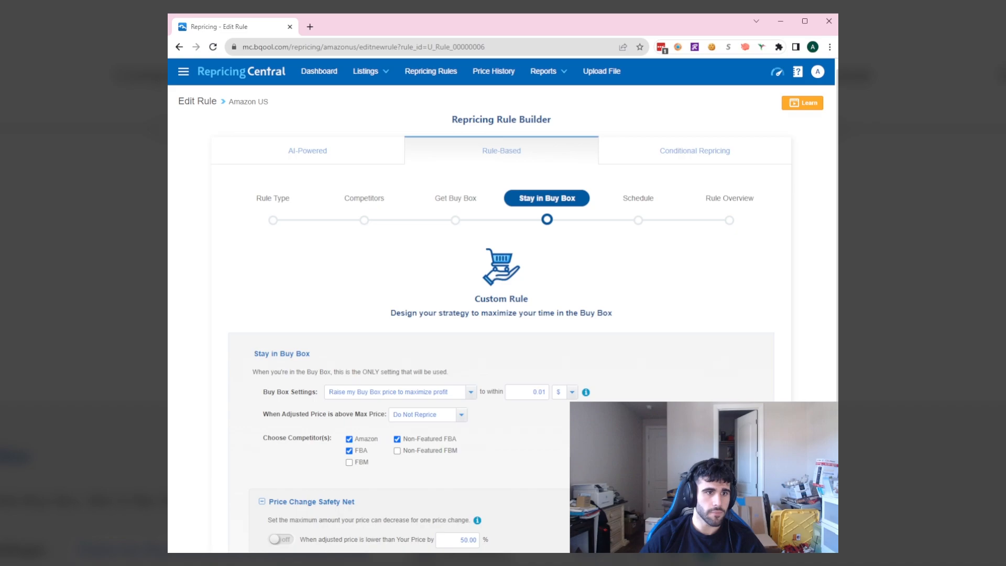
Review the Stay in Buy Box settings and the repeated pause schedule, and continue to the Rule Overview
scroll(544, 446, "down", 2)
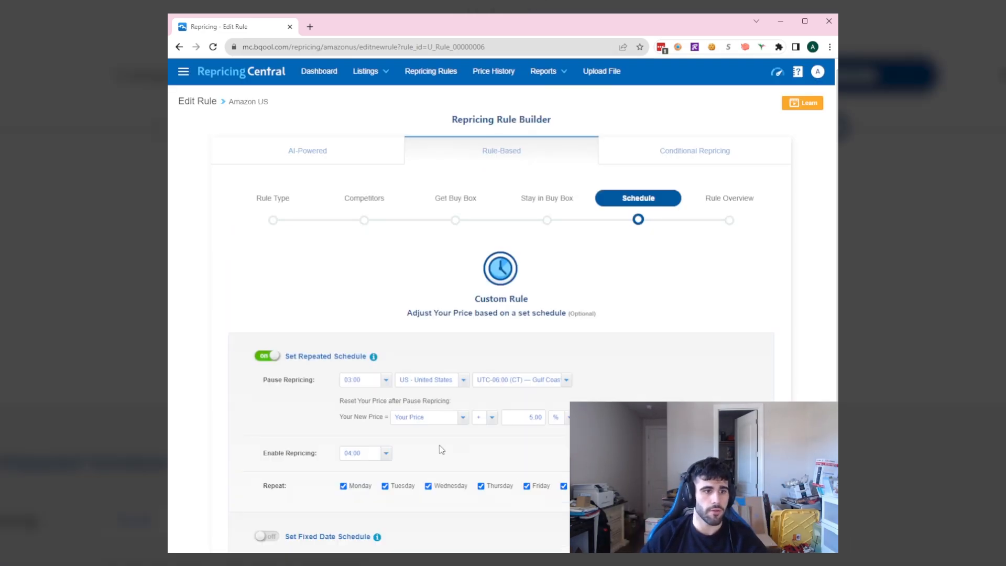
scroll(411, 438, "down", 3)
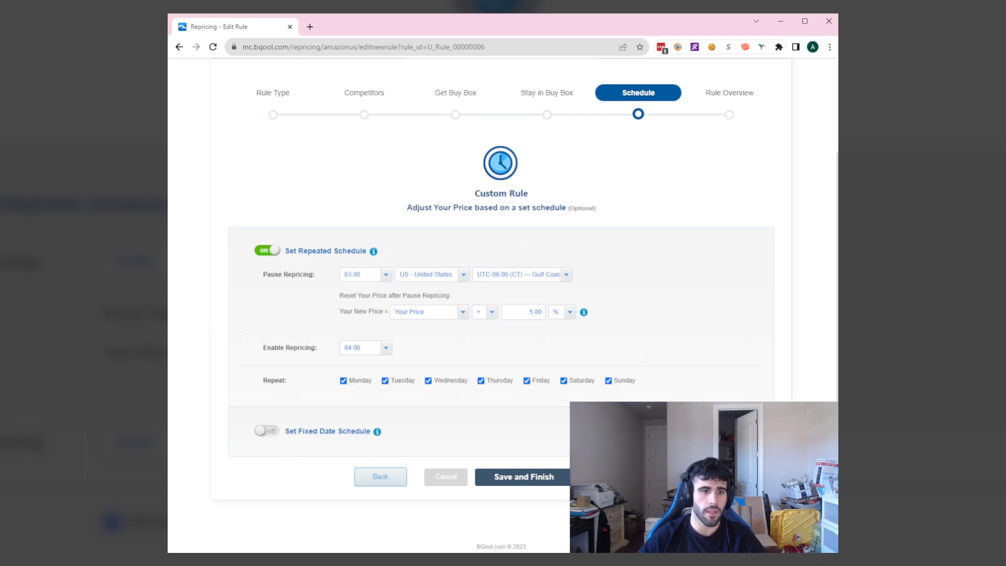
left_click(618, 477)
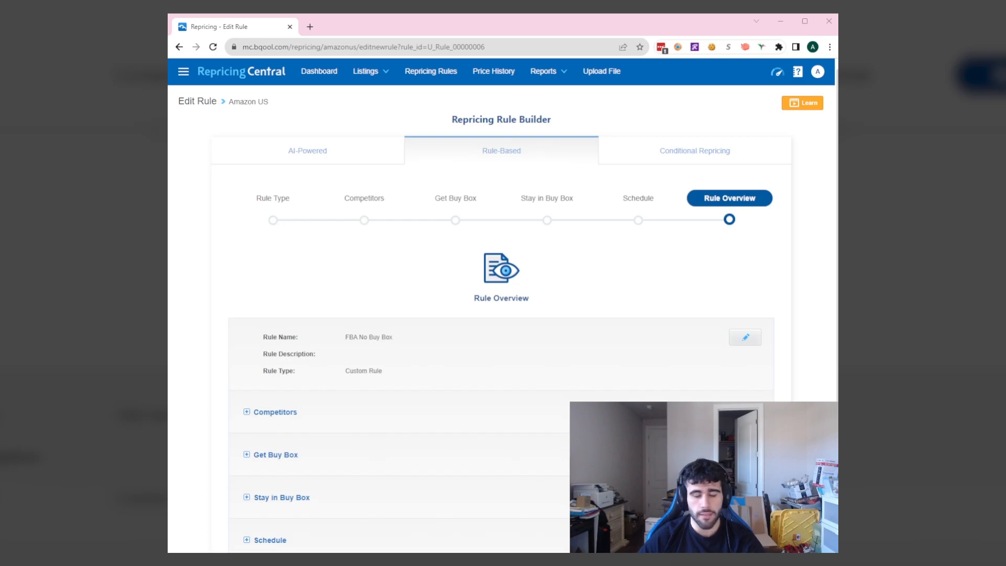